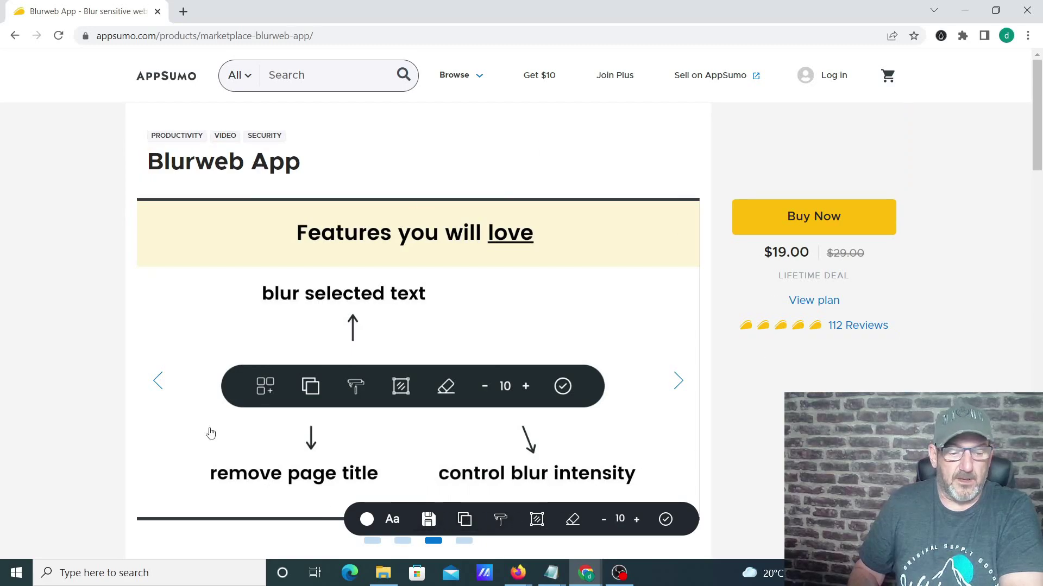
Blur the 'Blurweb App' heading at the top of the AppSumo product page.
click(229, 171)
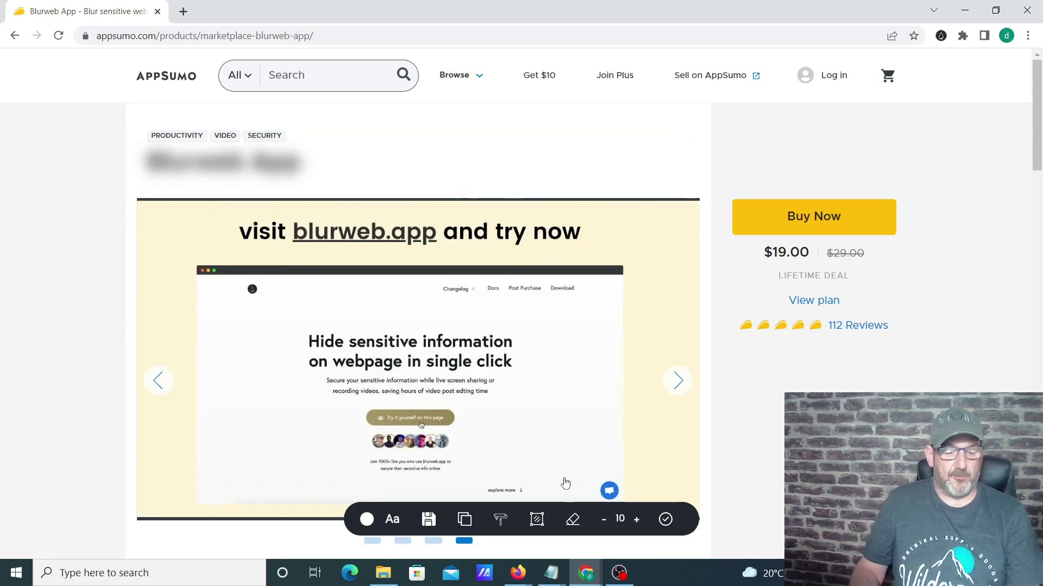
Unblur the title, blur the 'Do you create video sharing' heading, then clear all blurs.
click(297, 169)
scroll(579, 186, down, 3)
scroll(494, 235, down, 1)
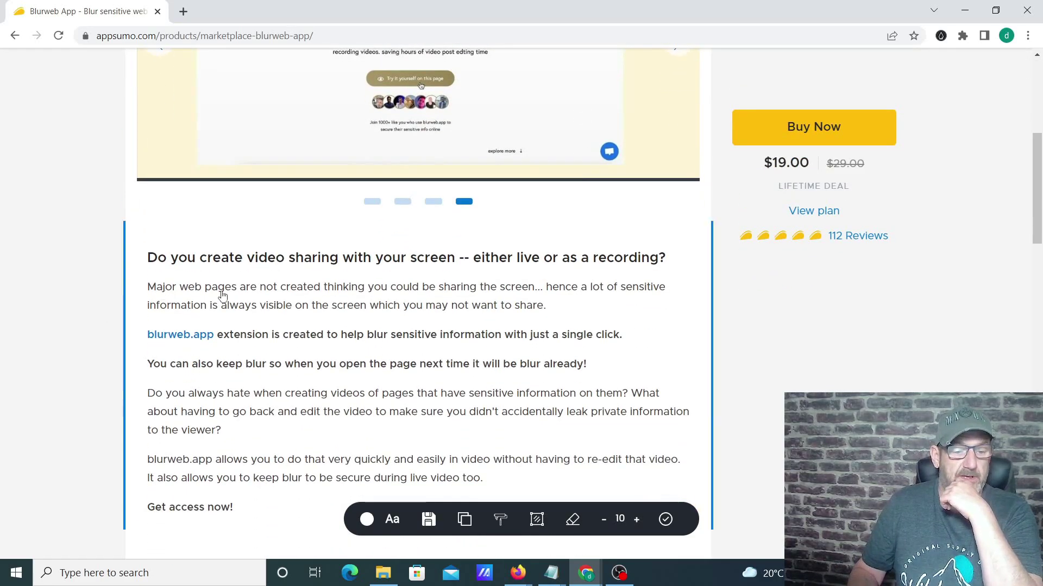
click(266, 269)
scroll(361, 336, down, 1)
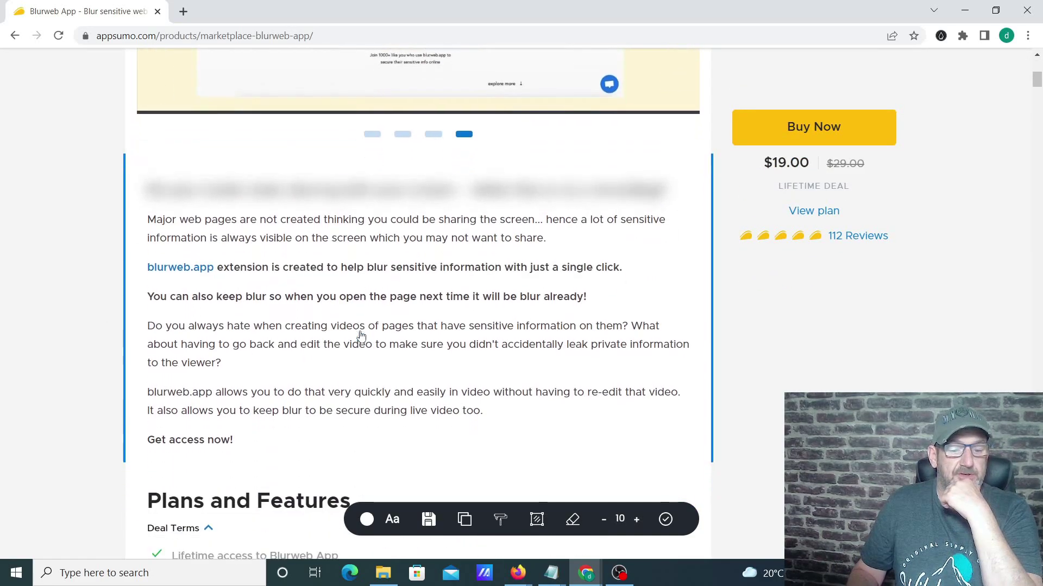
scroll(361, 336, down, 1)
scroll(361, 337, down, 1)
scroll(361, 337, up, 2)
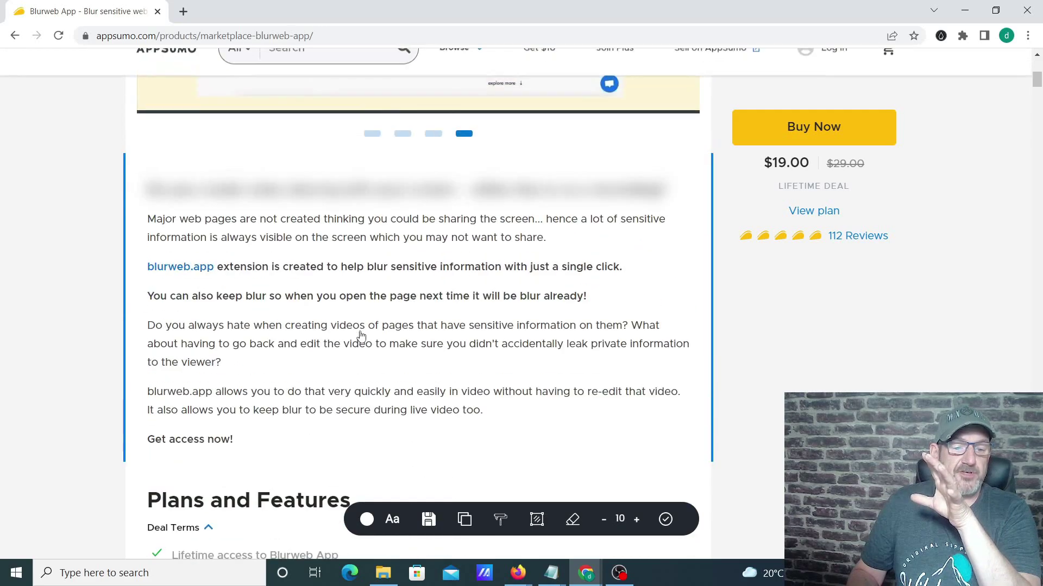
scroll(361, 336, up, 2)
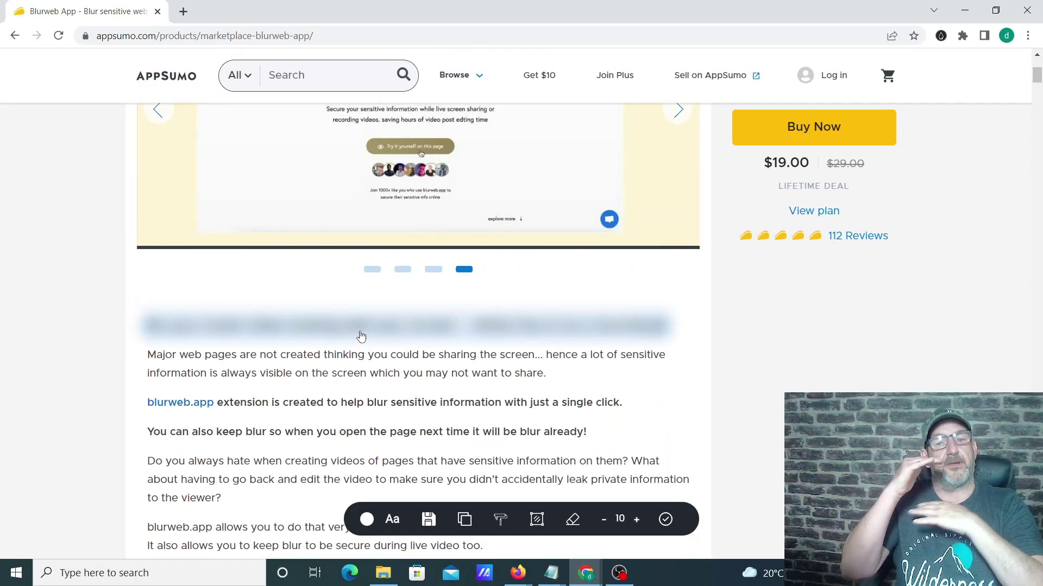
scroll(400, 326, down, 3)
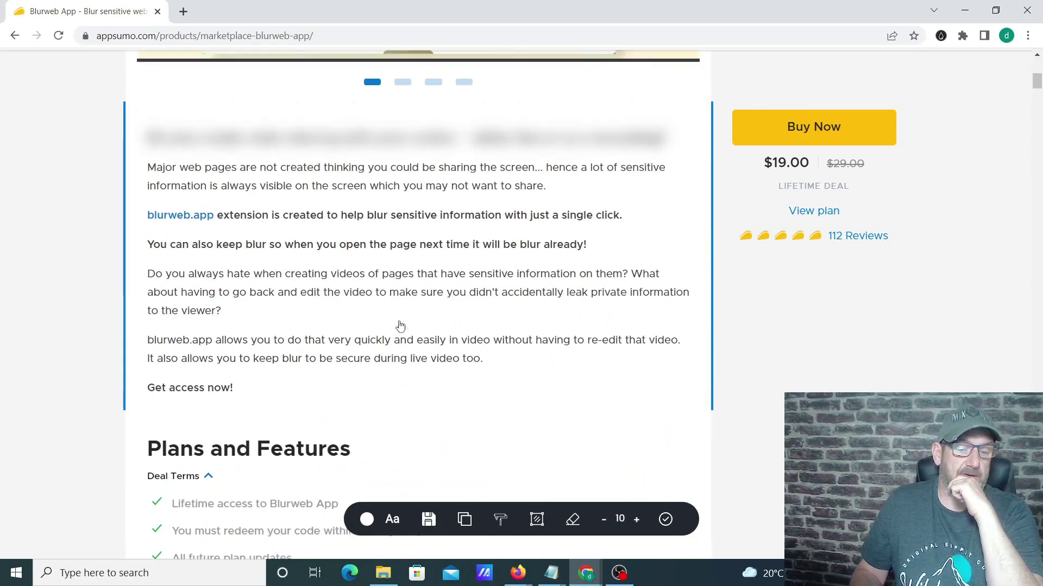
scroll(400, 327, up, 1)
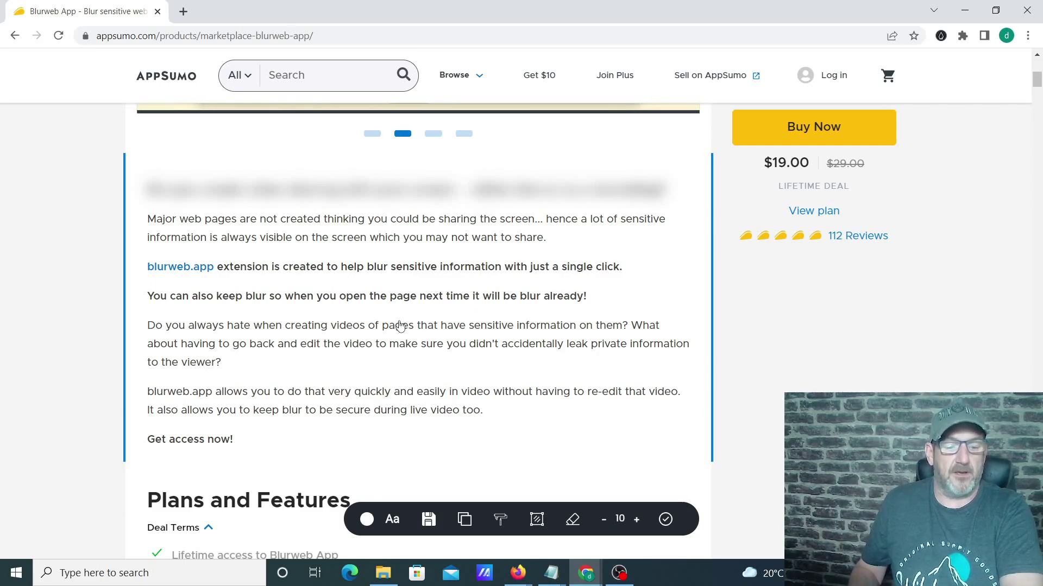
scroll(465, 330, down, 1)
scroll(465, 330, up, 3)
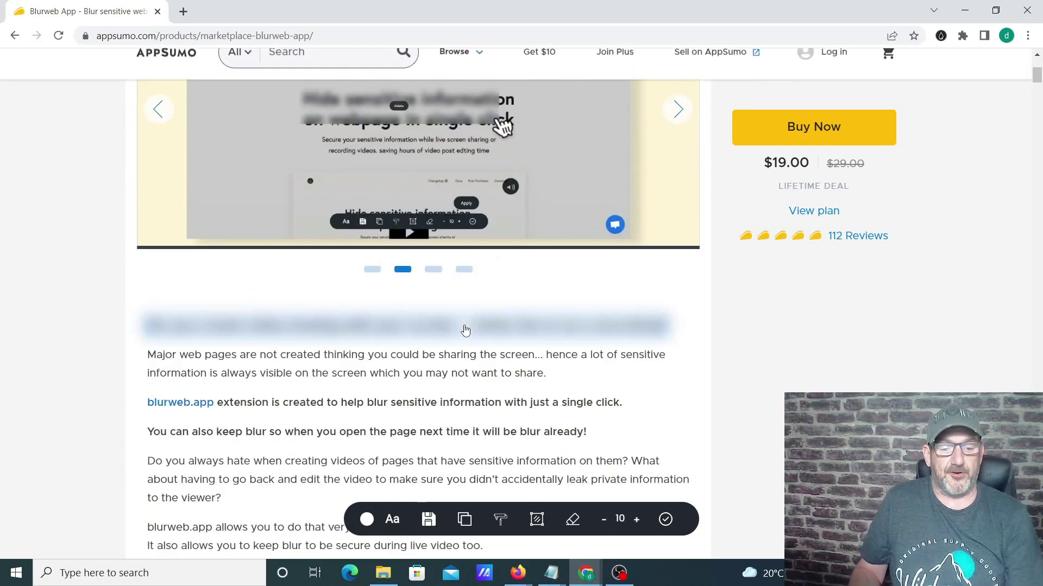
scroll(466, 330, up, 2)
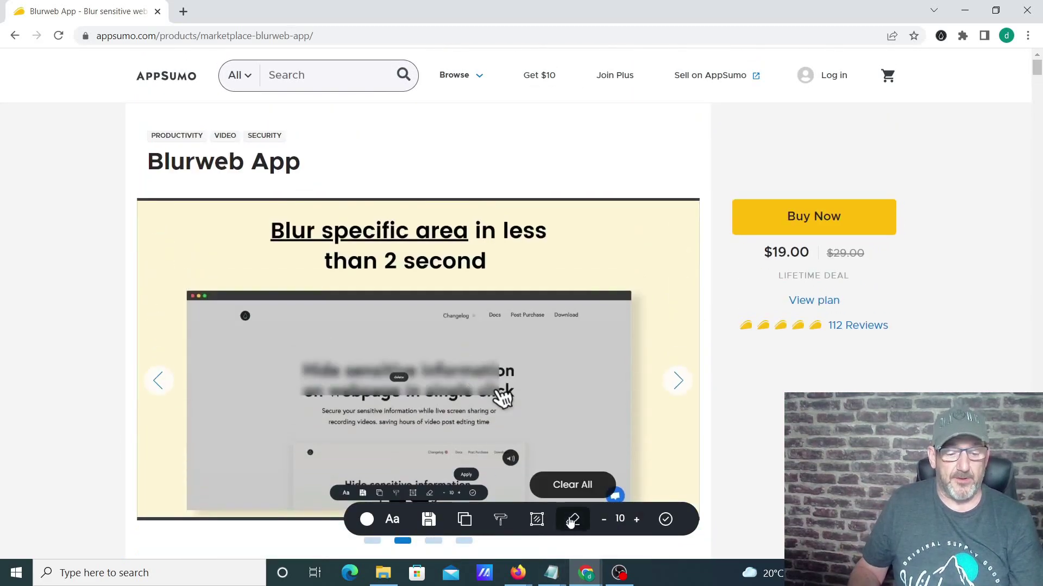
click(571, 522)
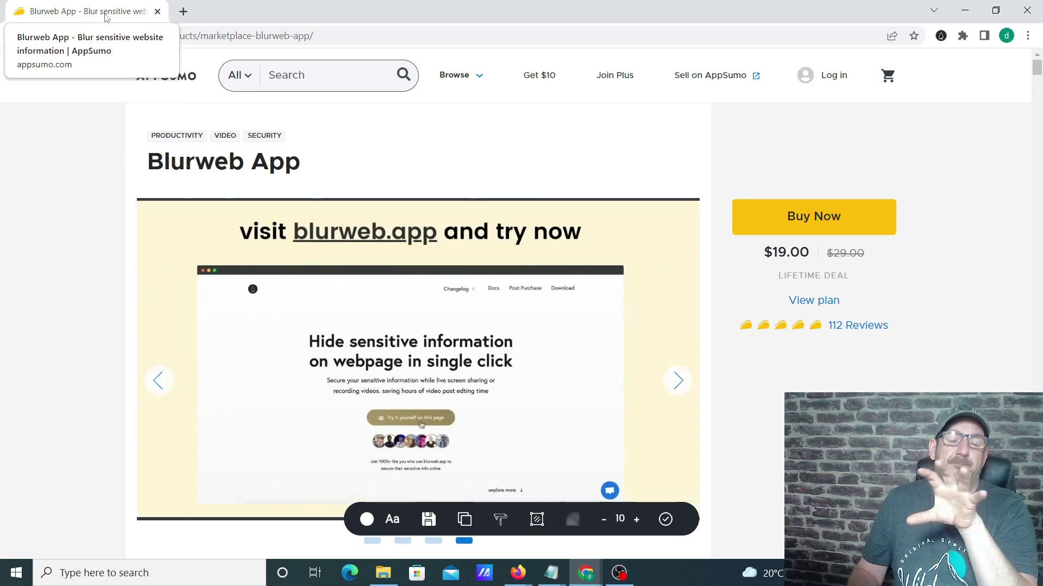
click(464, 520)
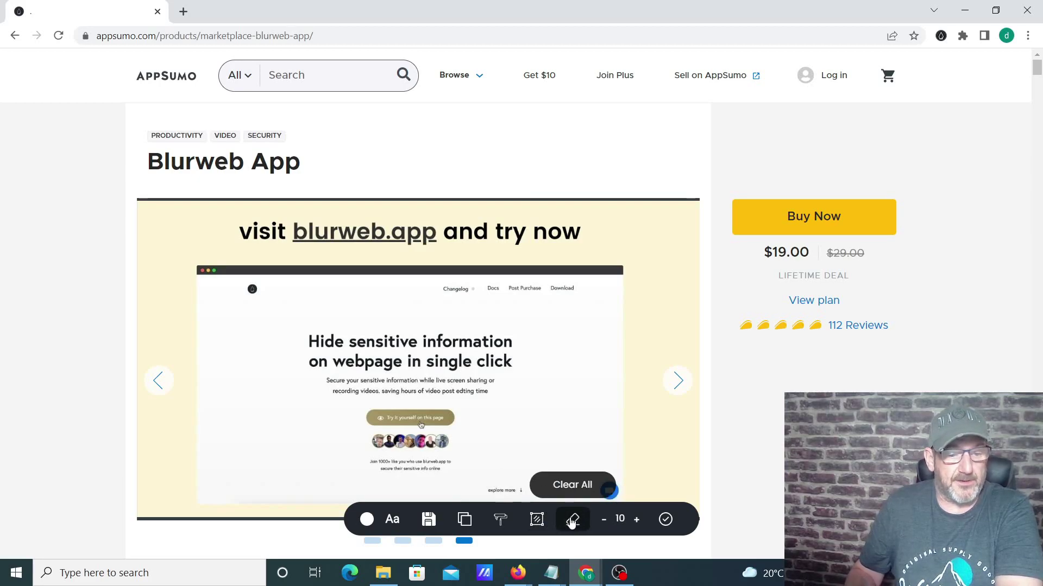
scroll(521, 423, down, 3)
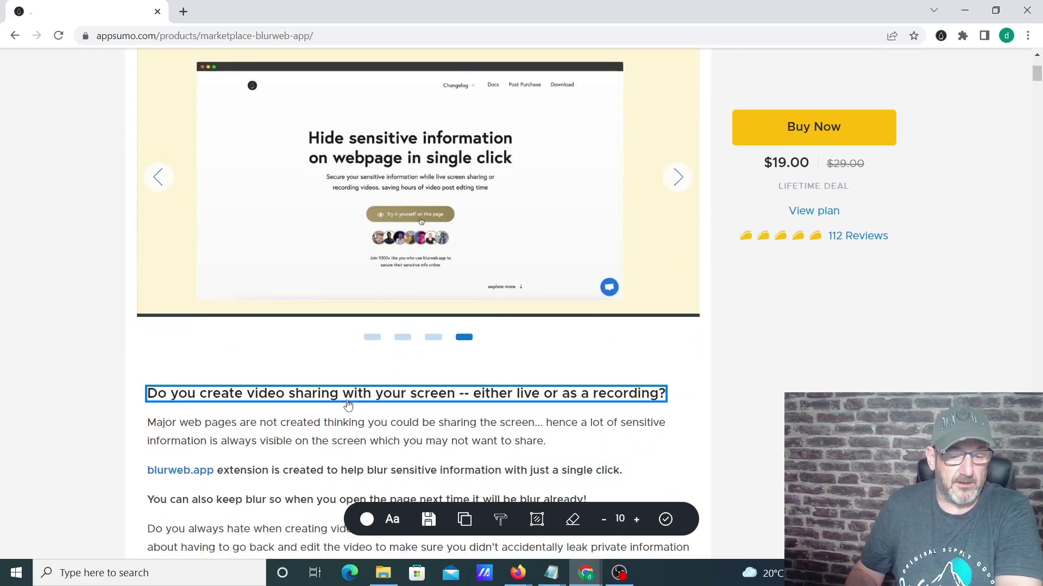
click(347, 399)
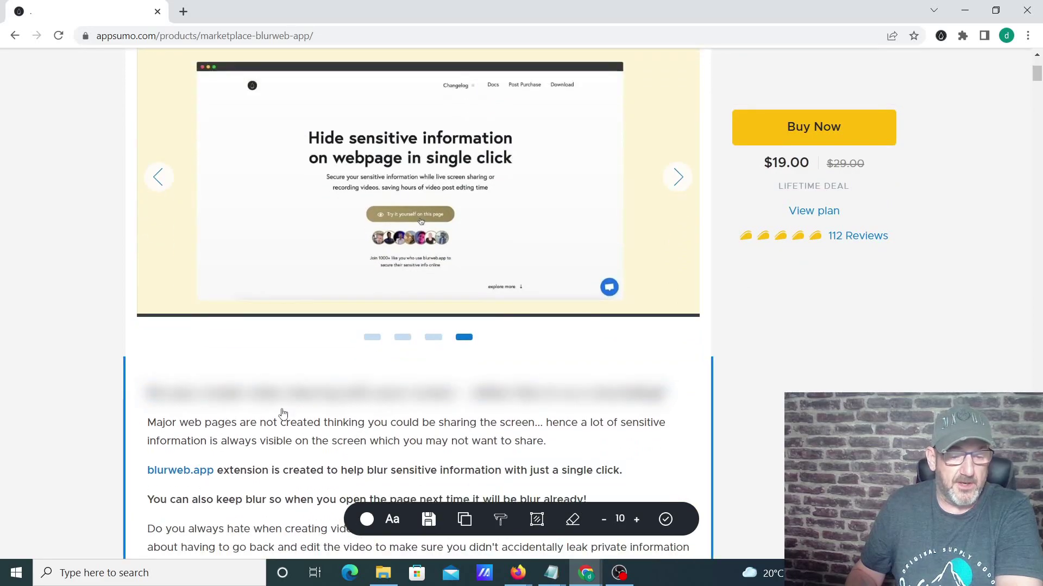
click(572, 525)
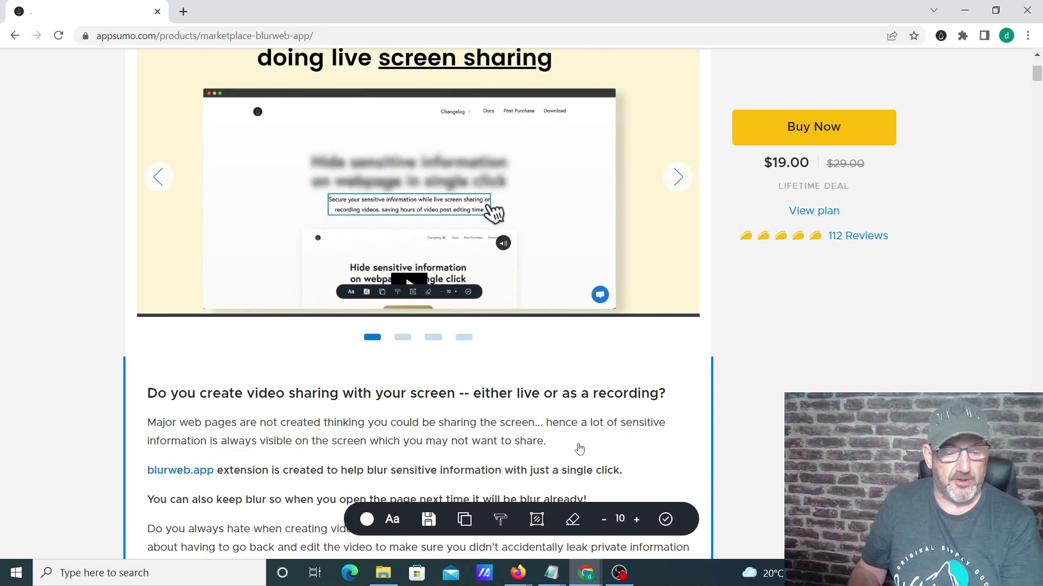
scroll(563, 432, down, 3)
scroll(551, 440, up, 2)
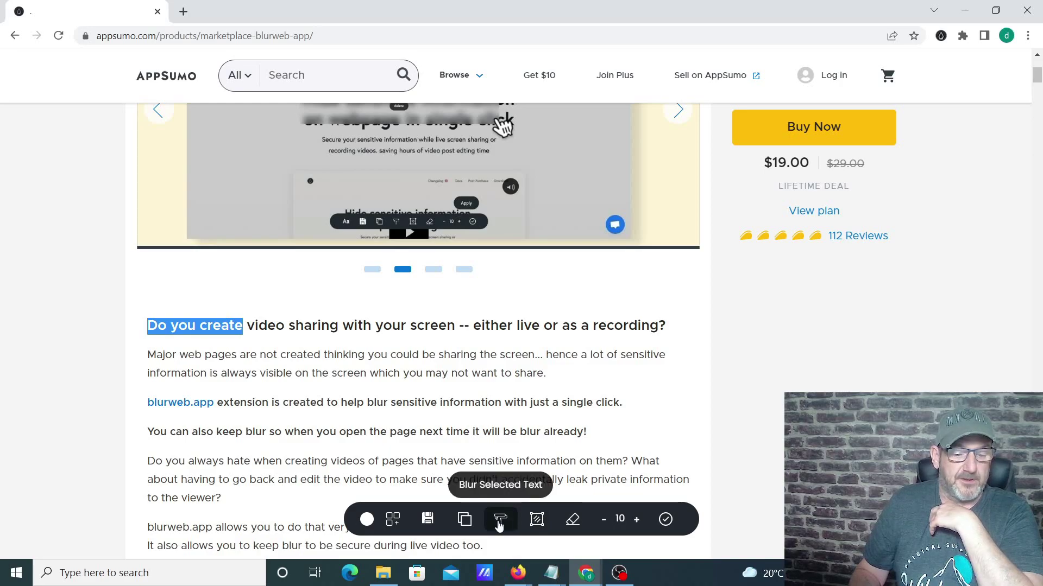
Briefly blur and unblur 'Do you create', then apply an area blur over the Buy Now/price sidebar.
click(500, 526)
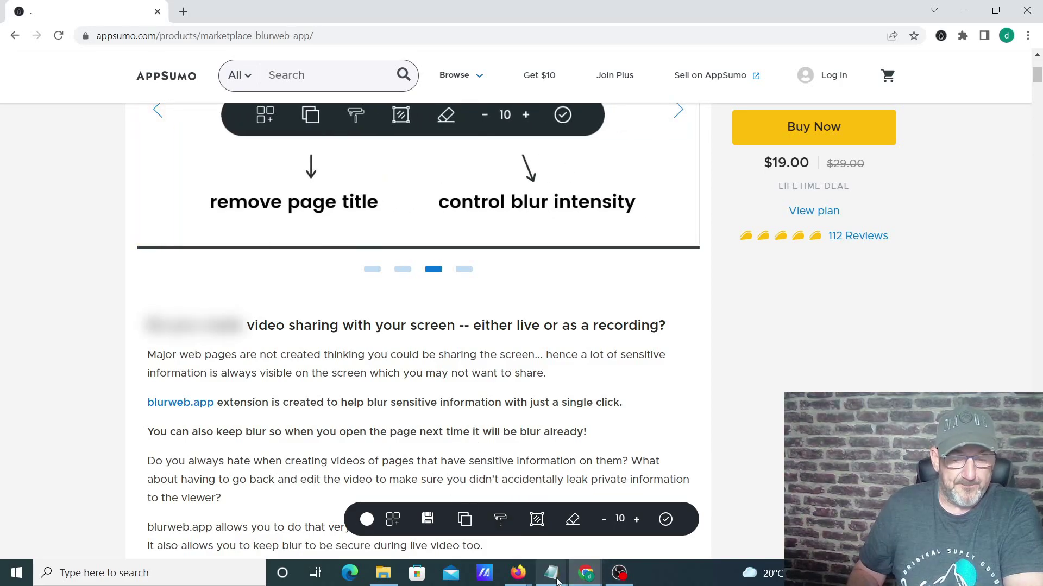
click(575, 523)
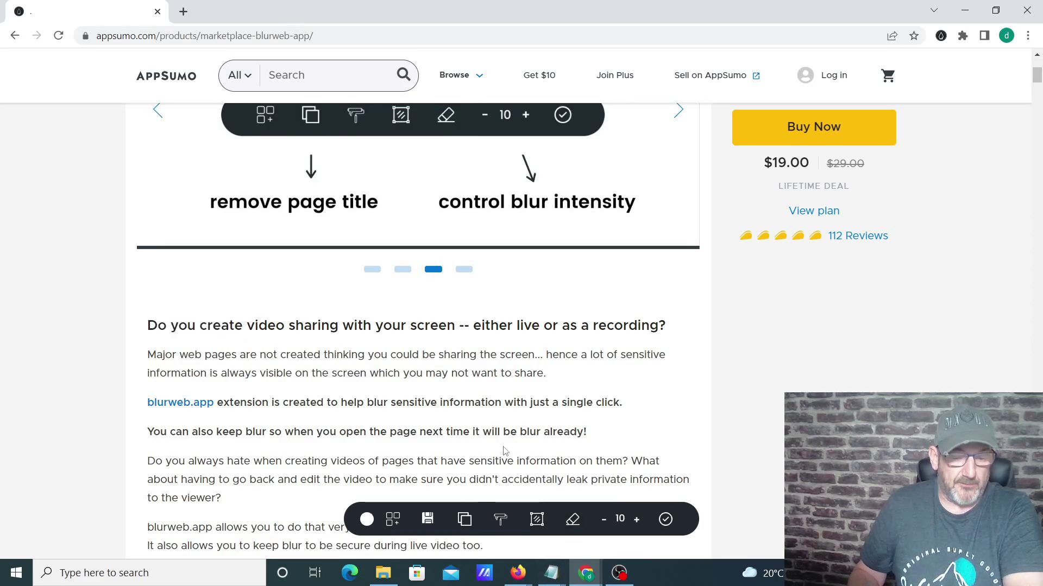
scroll(523, 446, up, 3)
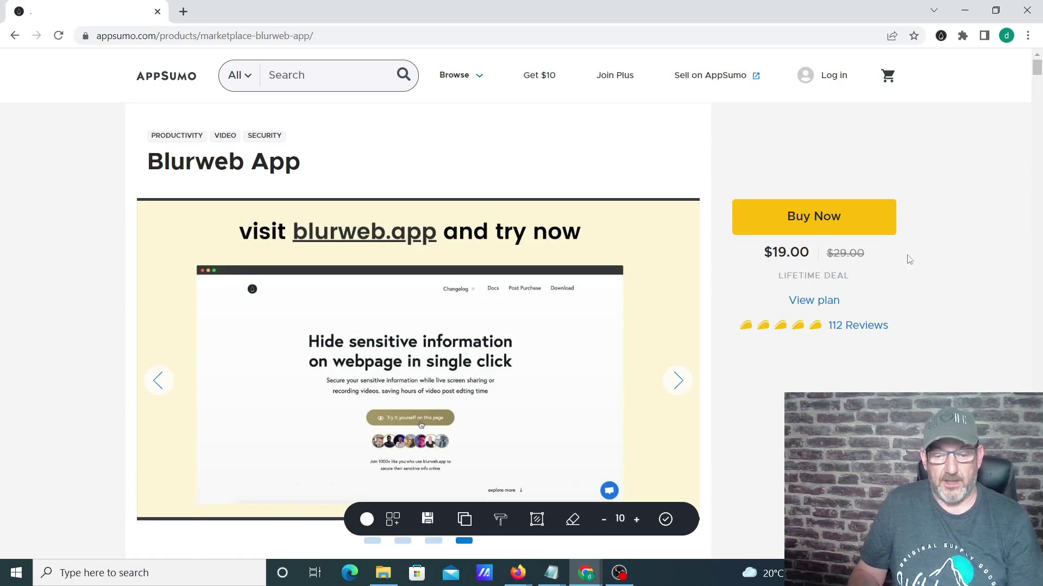
click(537, 521)
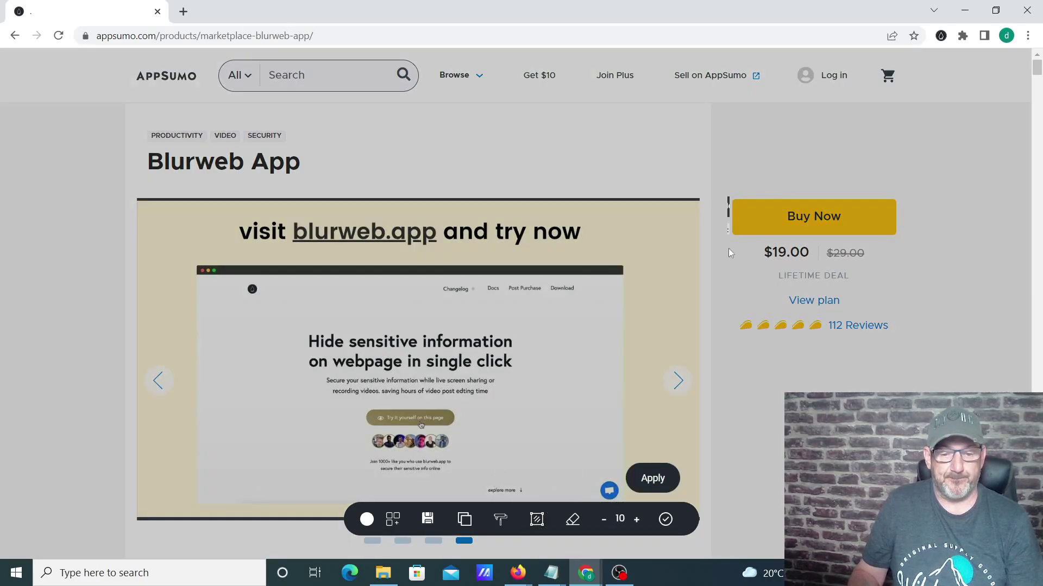
drag(728, 190, 900, 334)
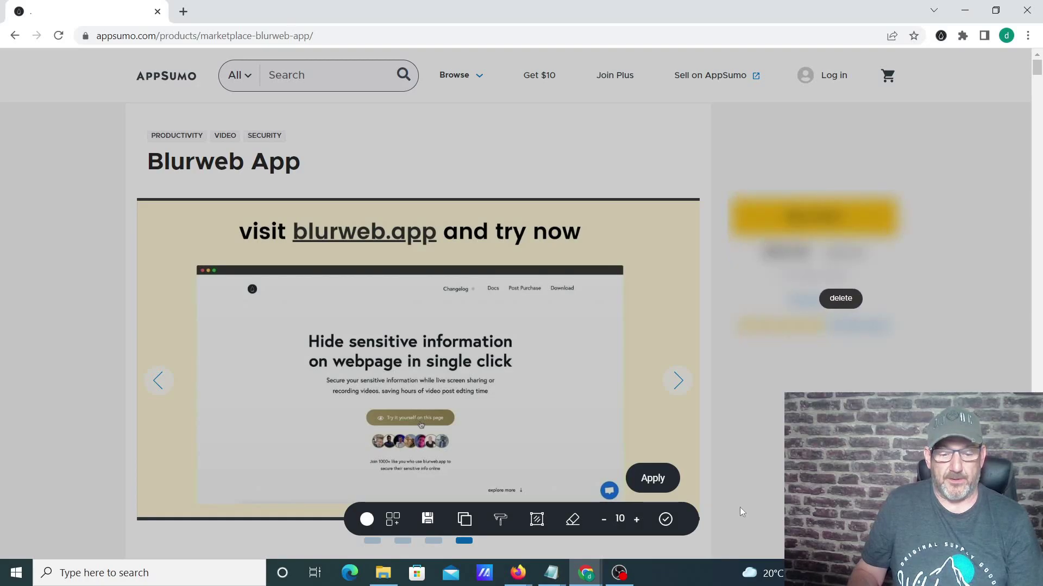
click(652, 479)
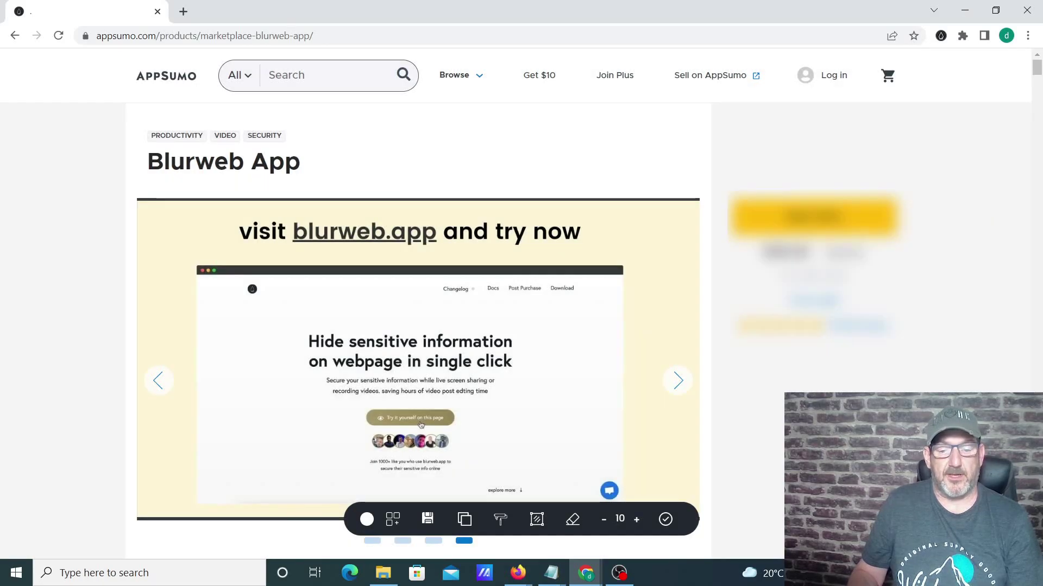
scroll(779, 465, down, 1)
scroll(779, 465, down, 2)
scroll(780, 465, up, 3)
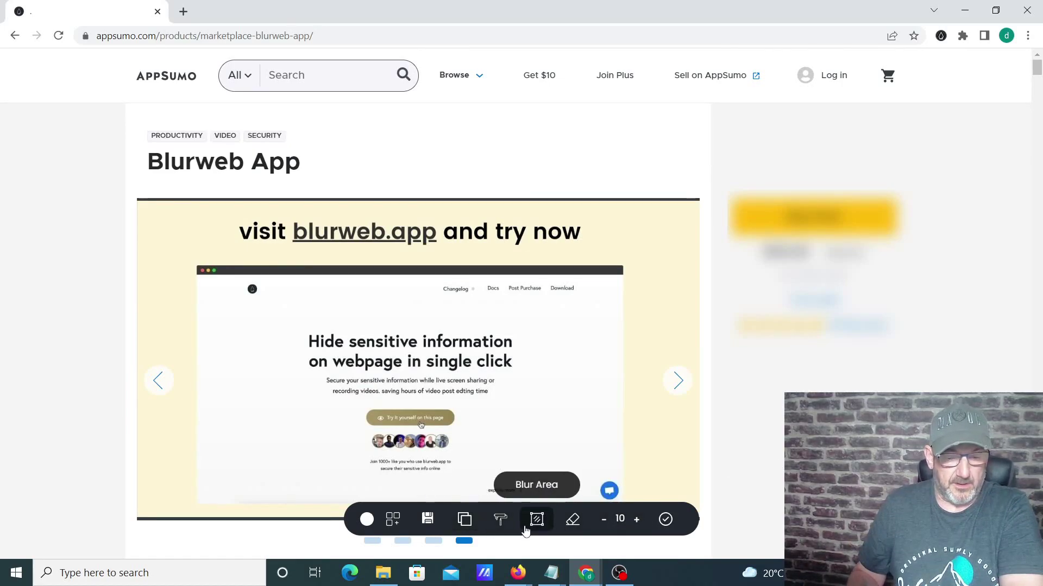
Clear all blurs, enable Keep Blur, area-blur the price sidebar again, and close the tools.
click(574, 526)
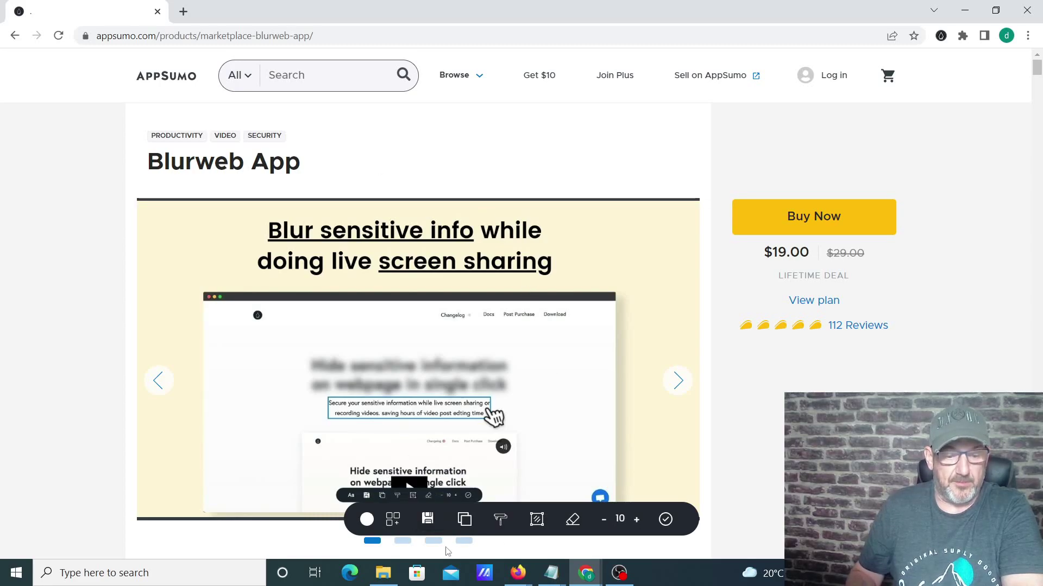
click(427, 519)
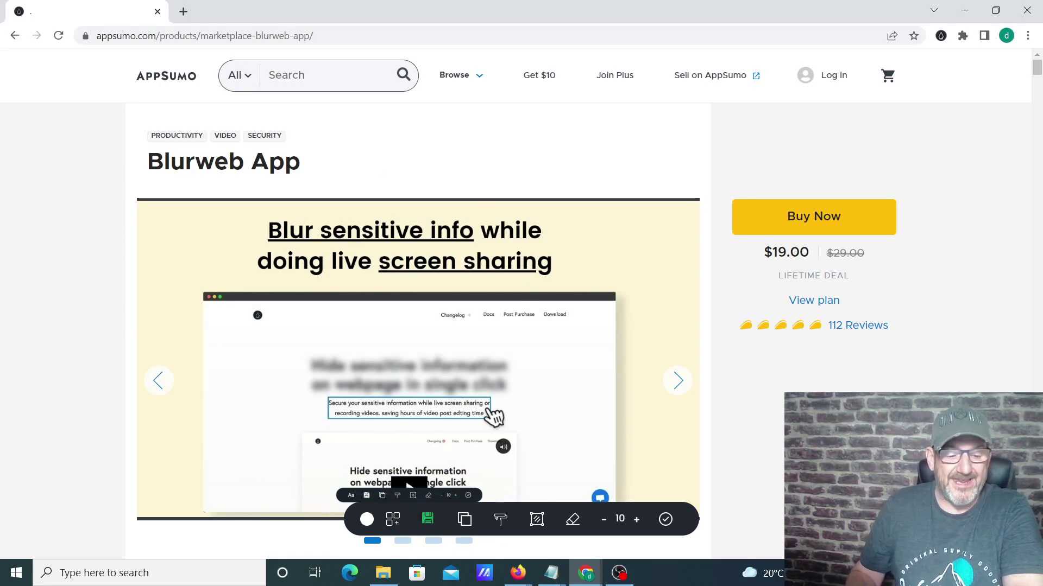
click(536, 519)
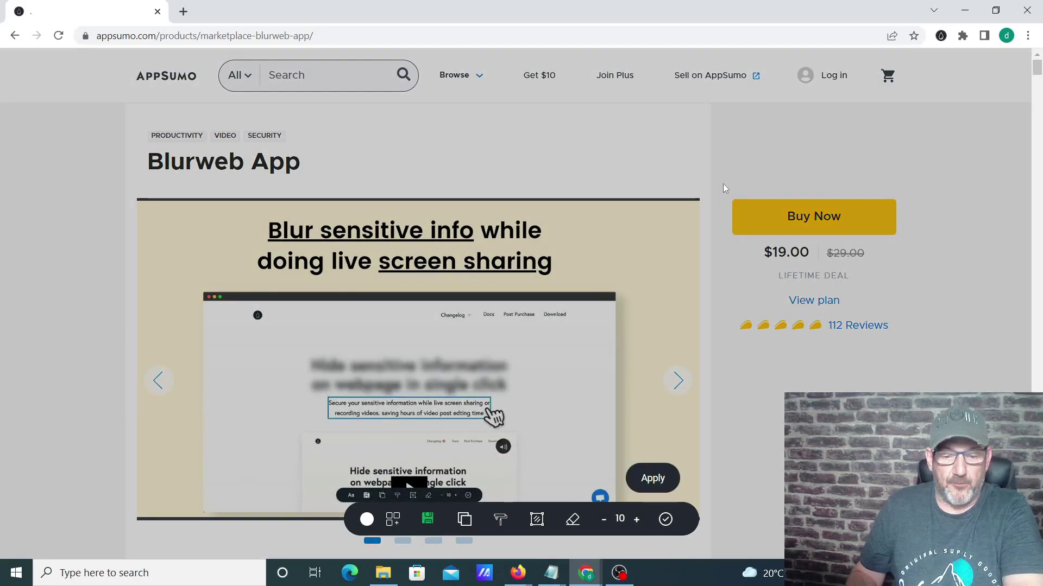
drag(723, 184, 962, 365)
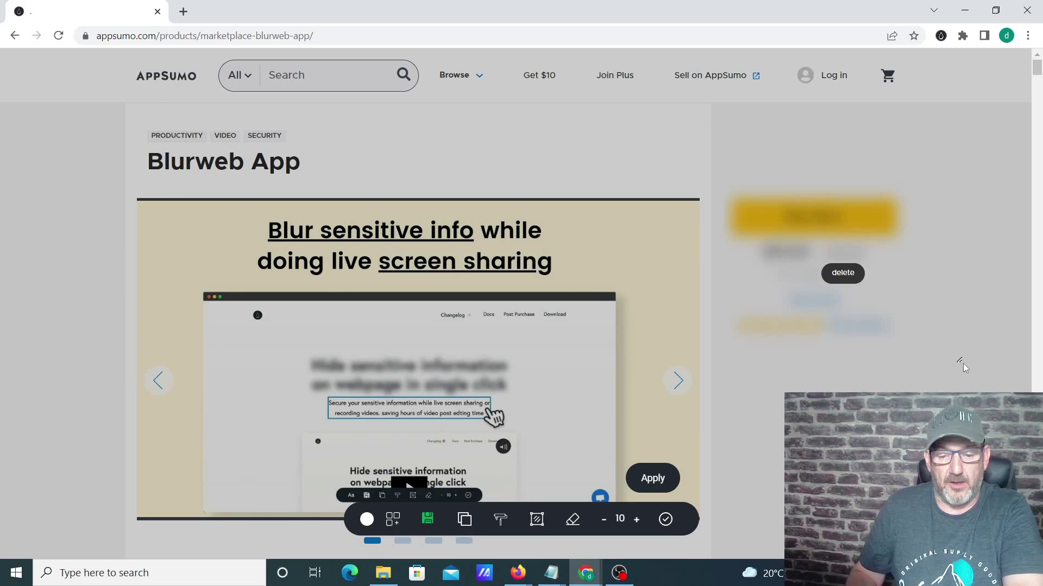
click(652, 478)
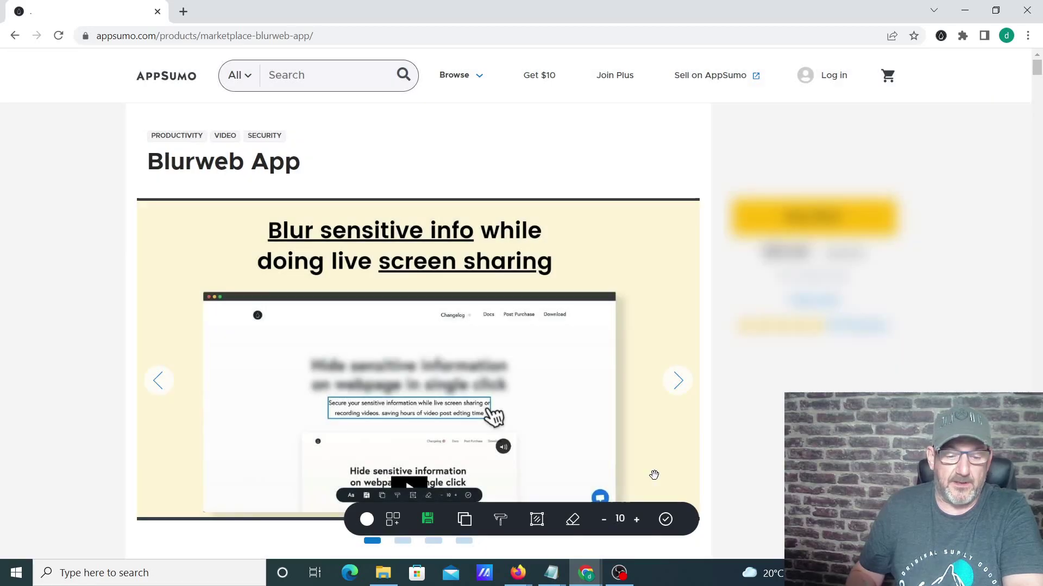
click(667, 519)
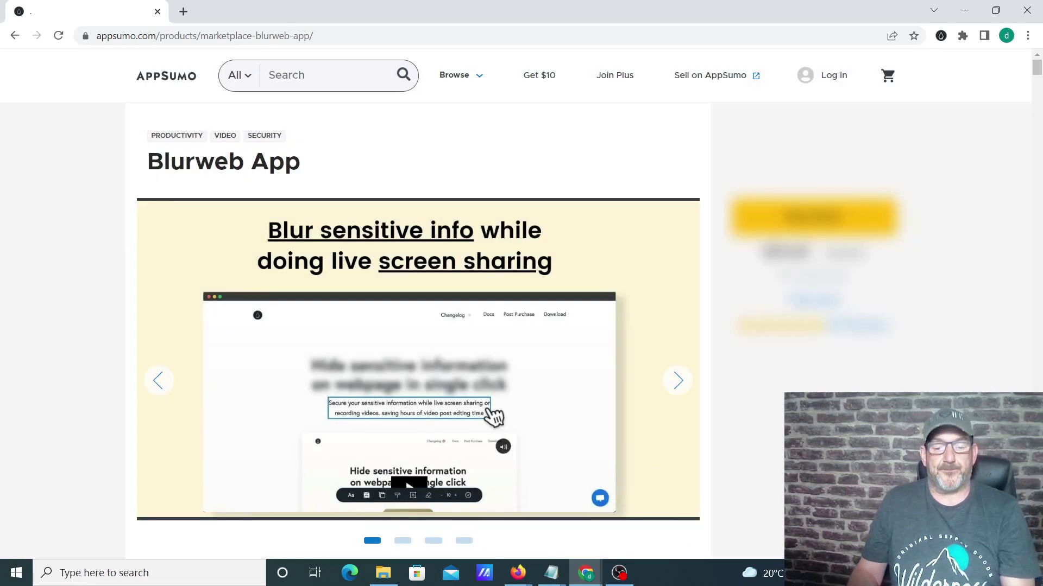
scroll(556, 328, down, 2)
scroll(556, 328, up, 2)
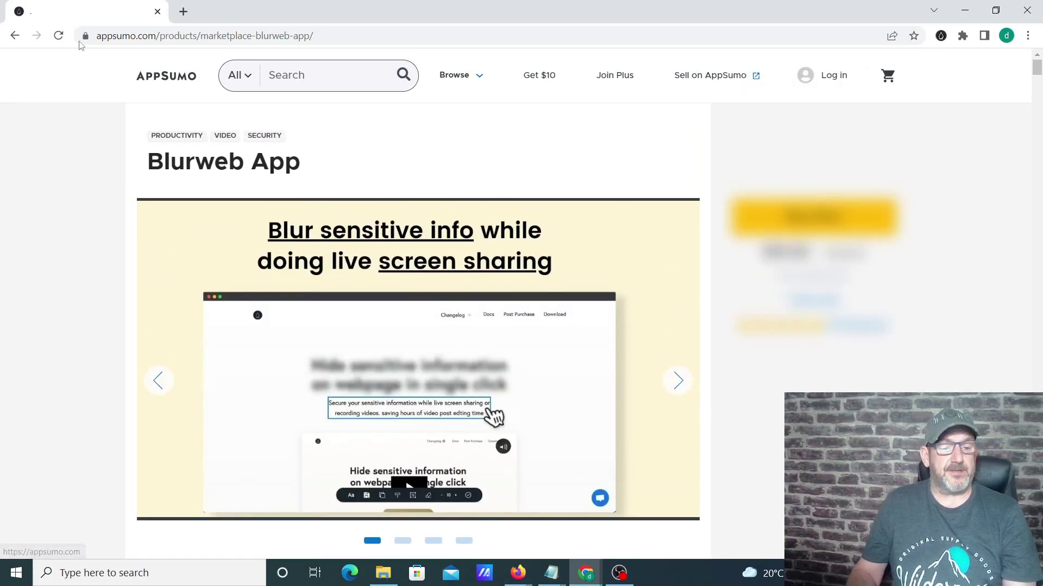
Reload the product page, then open a new tab and close the AppSumo tab.
key(F5)
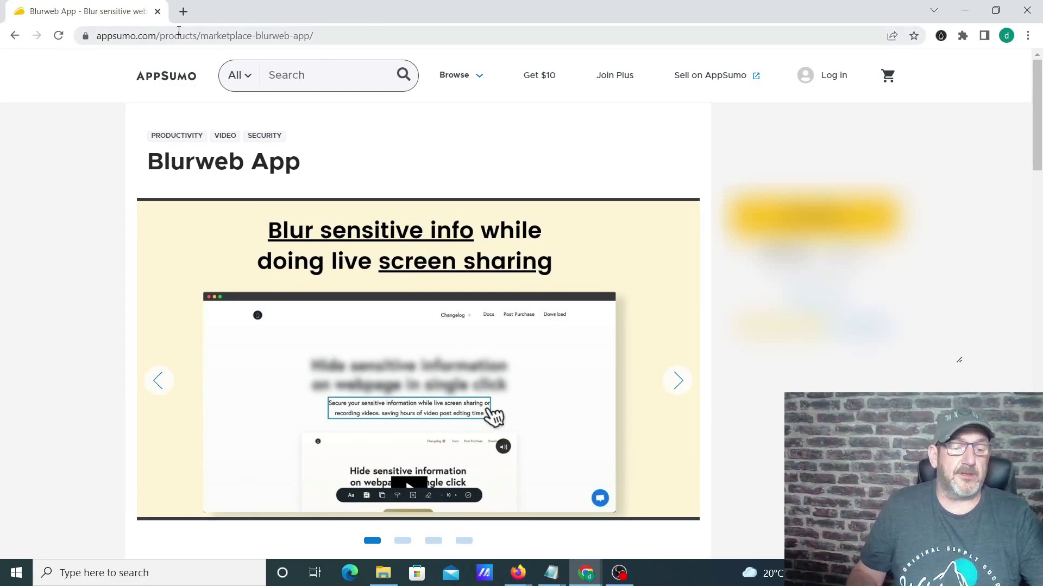
click(185, 11)
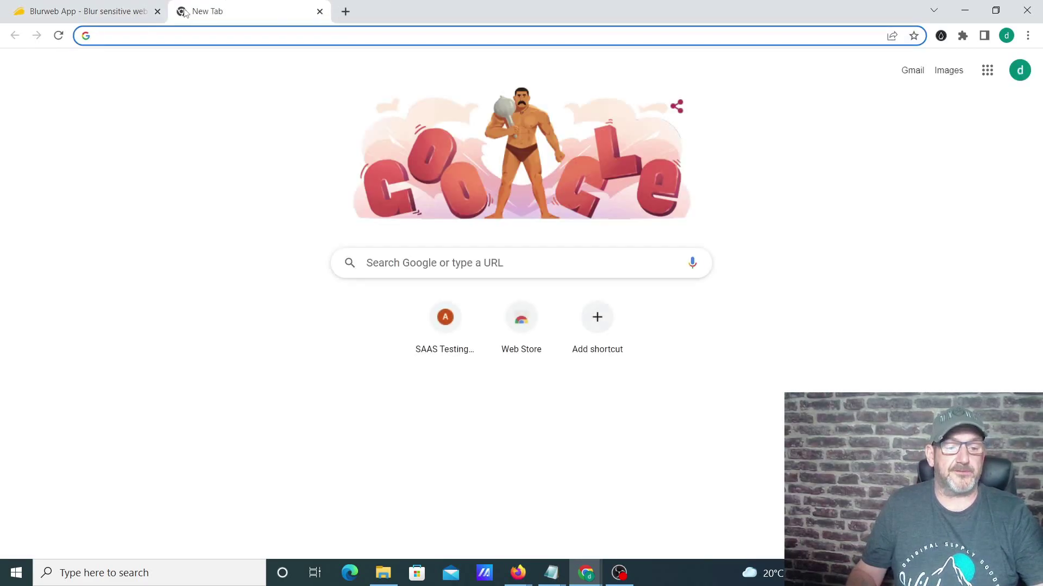
click(155, 13)
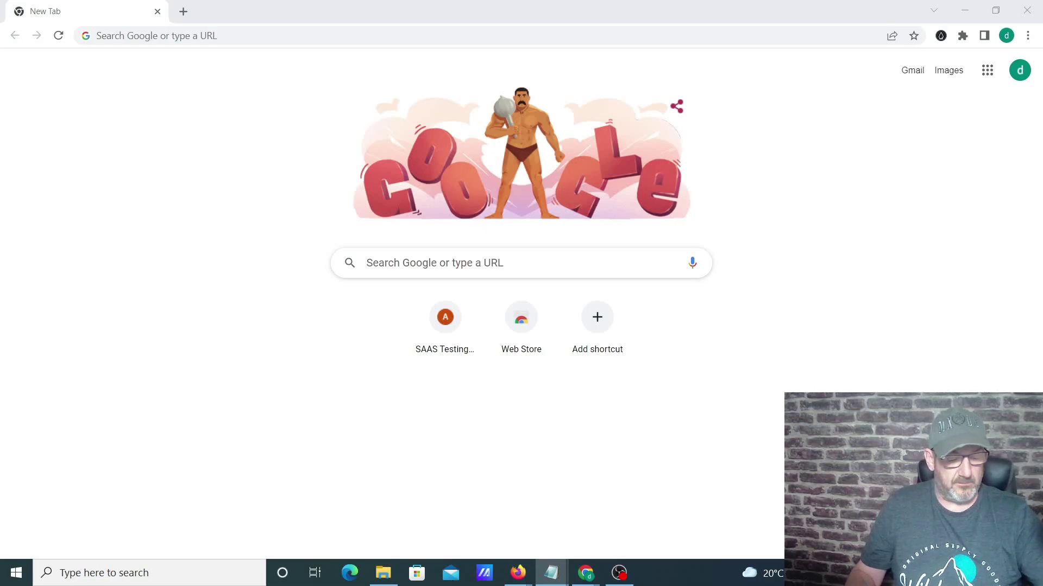
Paste the AppSumo Blurweb product page address into the new tab and load it.
click(223, 36)
text(https://appsumo.com/products/marketplace-blurweb-app/)
key(Return)
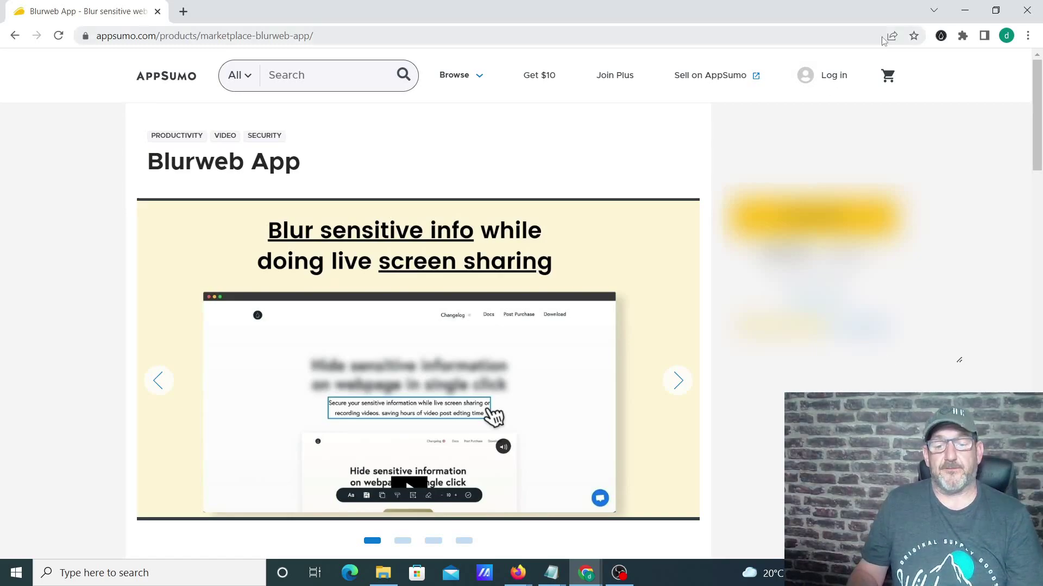
Reopen Blurweb's floating blur toolbar from its icon in the Chrome toolbar.
click(941, 36)
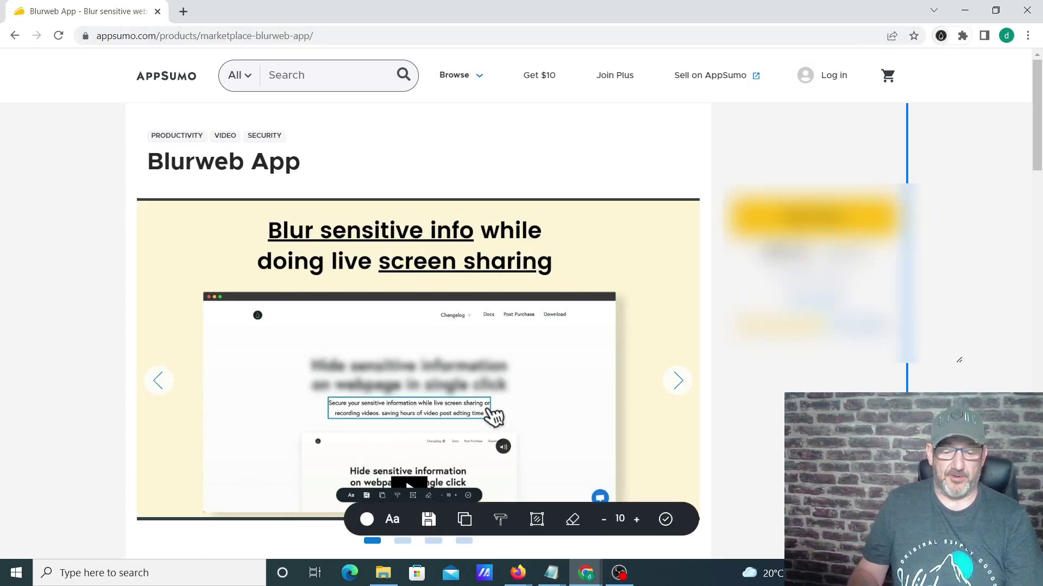